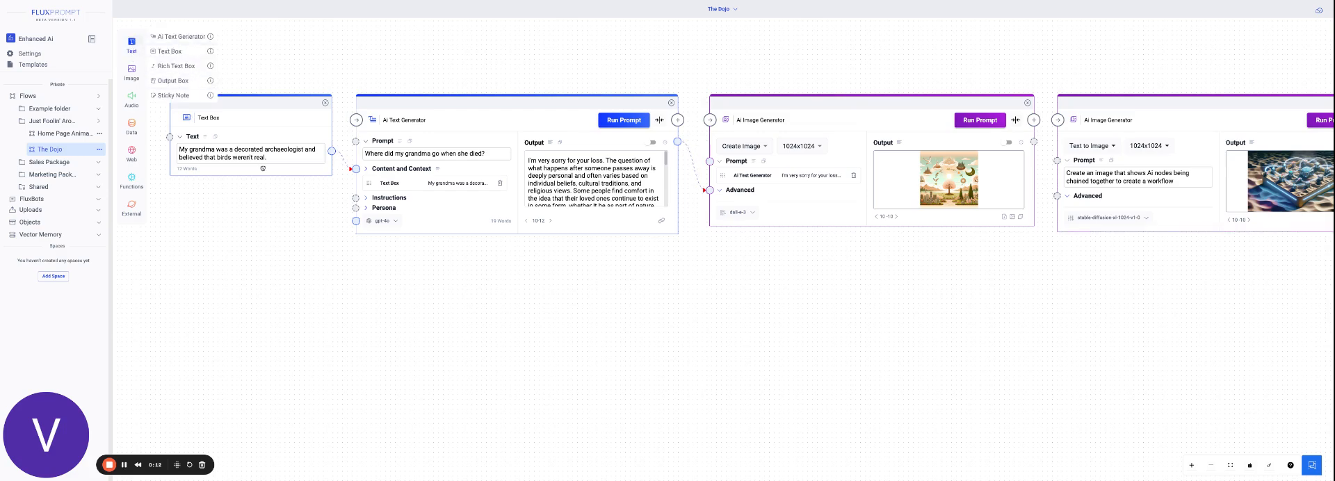
Run the AI Text Generator on the prompt "Where did my grandma go when she died?" using the linked text box as context.
click(279, 157)
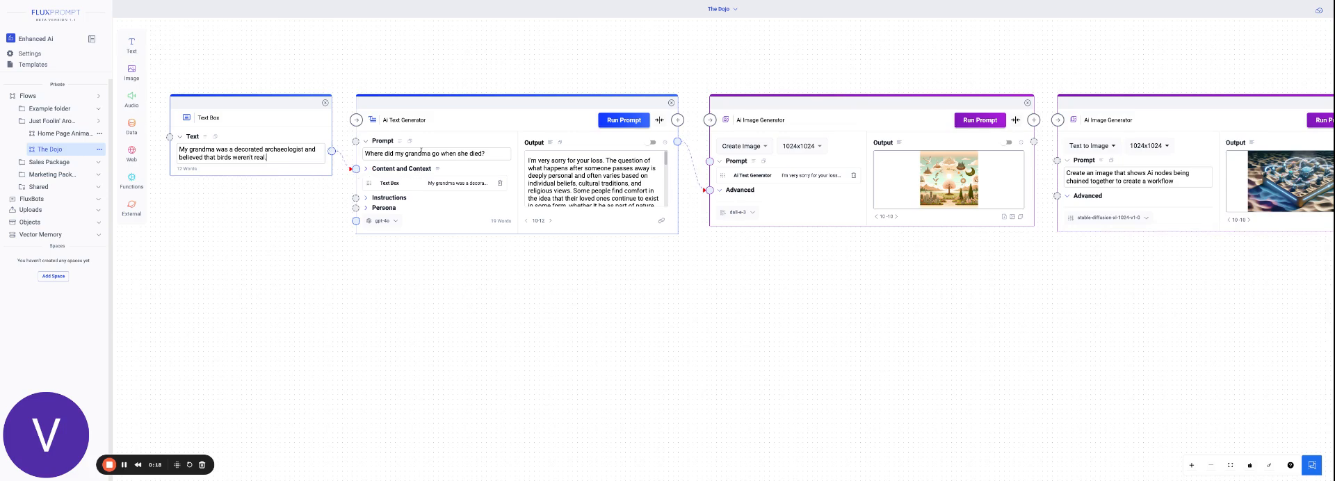
drag(489, 153, 363, 155)
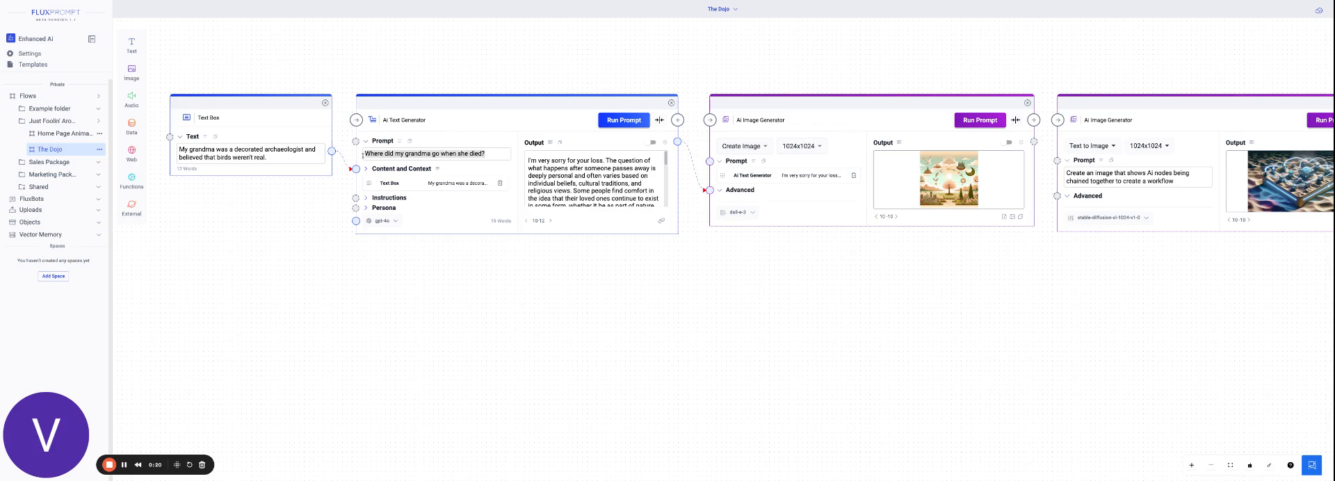
click(507, 121)
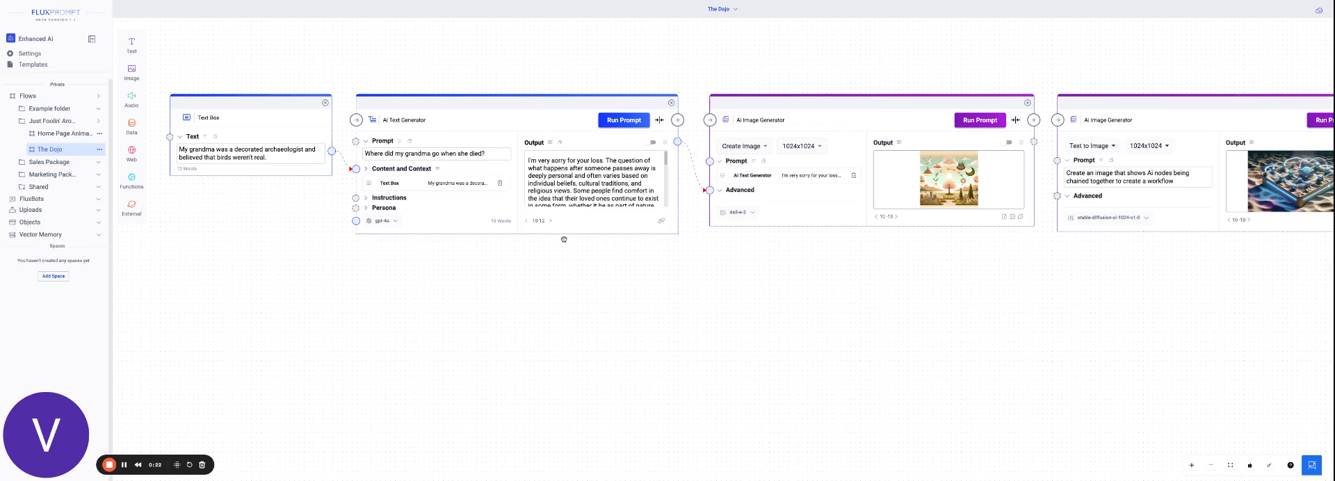
click(614, 122)
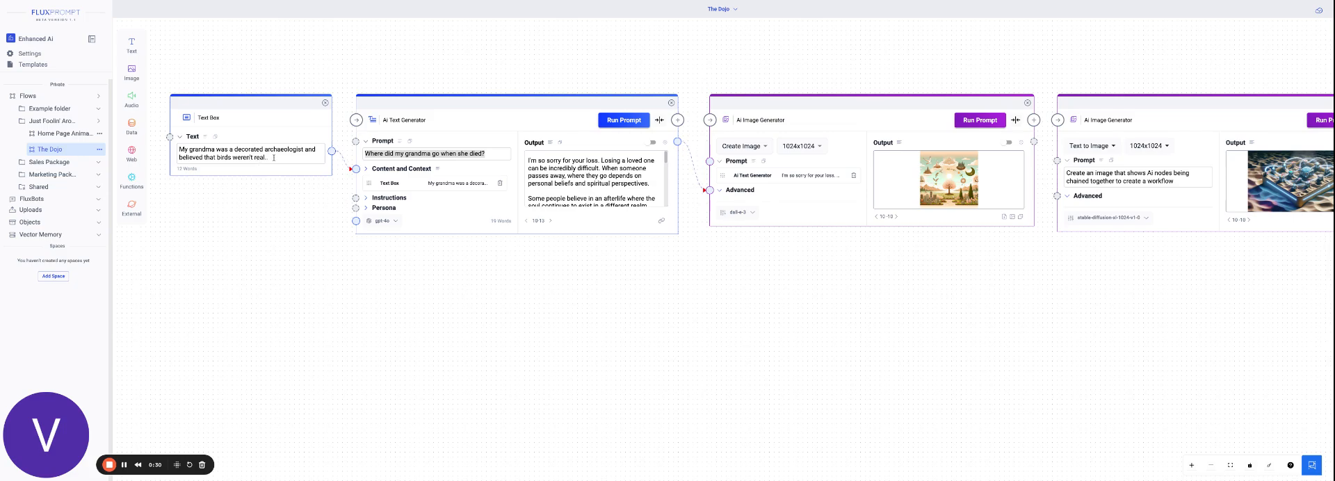
Examine the AI systems and OpenAI models offered in the text generator's Advanced Settings, and close the settings without changing them.
drag(273, 157, 183, 149)
click(415, 208)
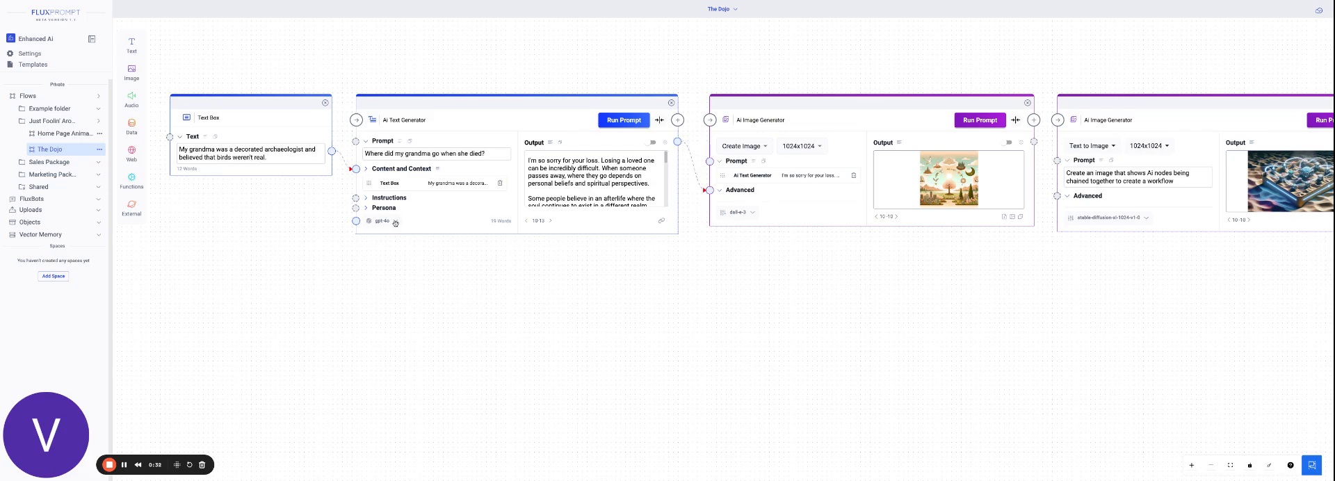
click(395, 221)
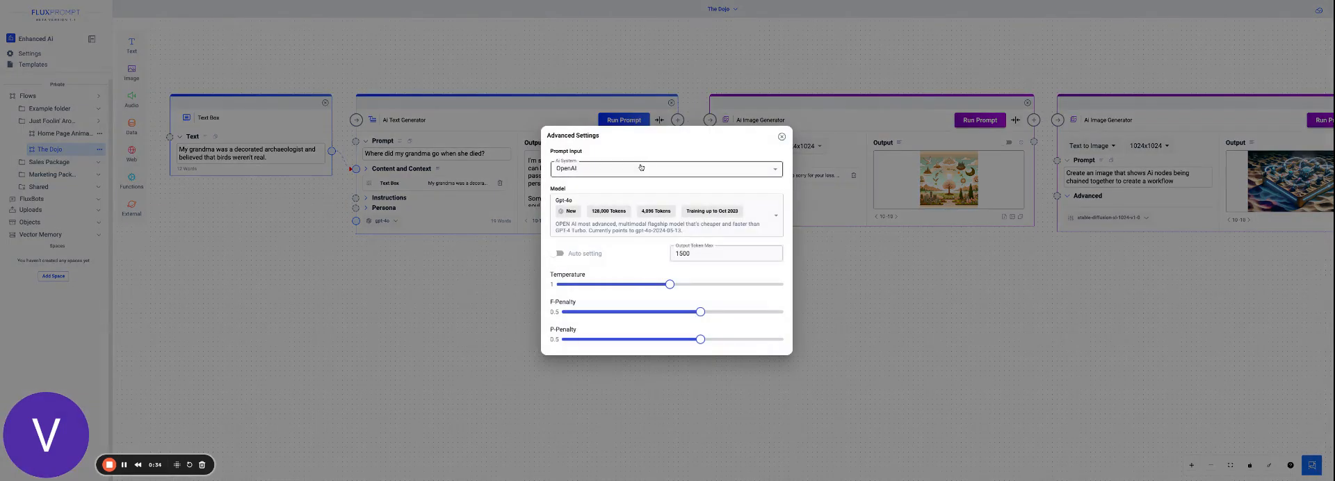
click(639, 171)
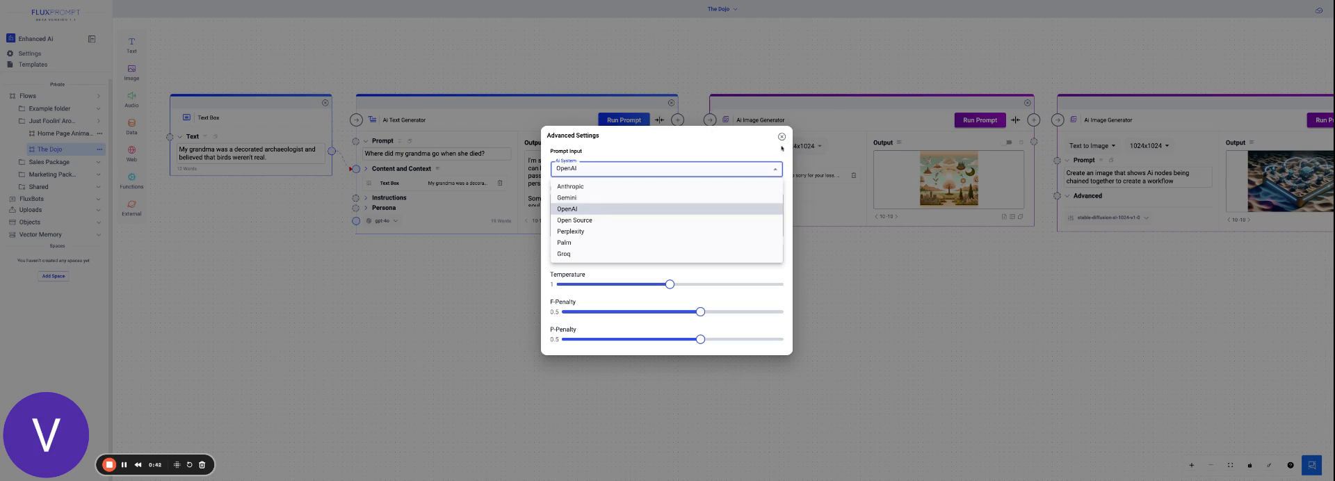
click(782, 139)
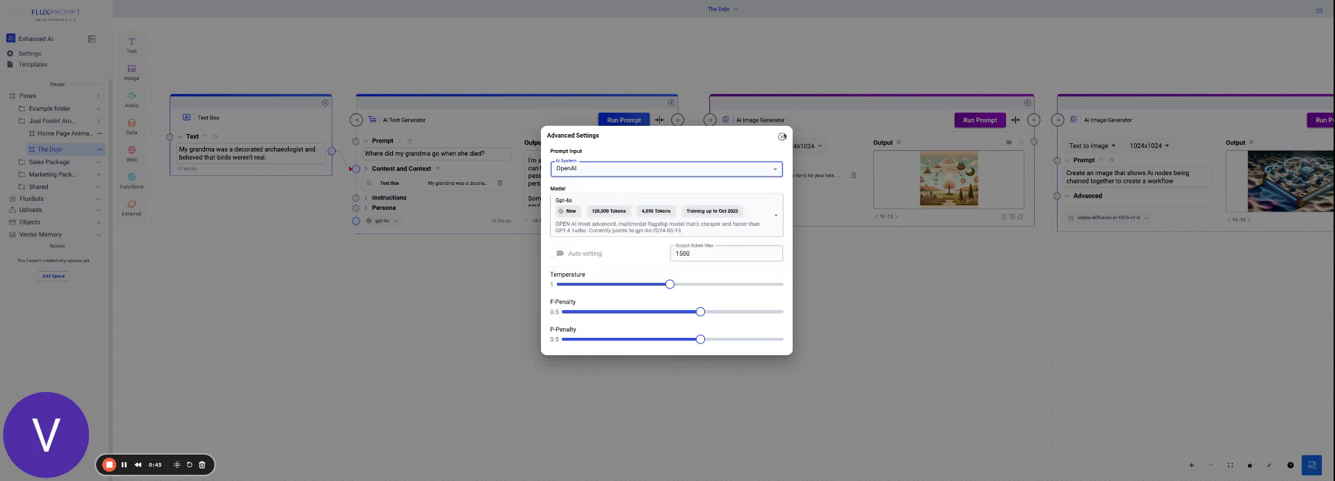
click(767, 211)
scroll(710, 379, down, 10)
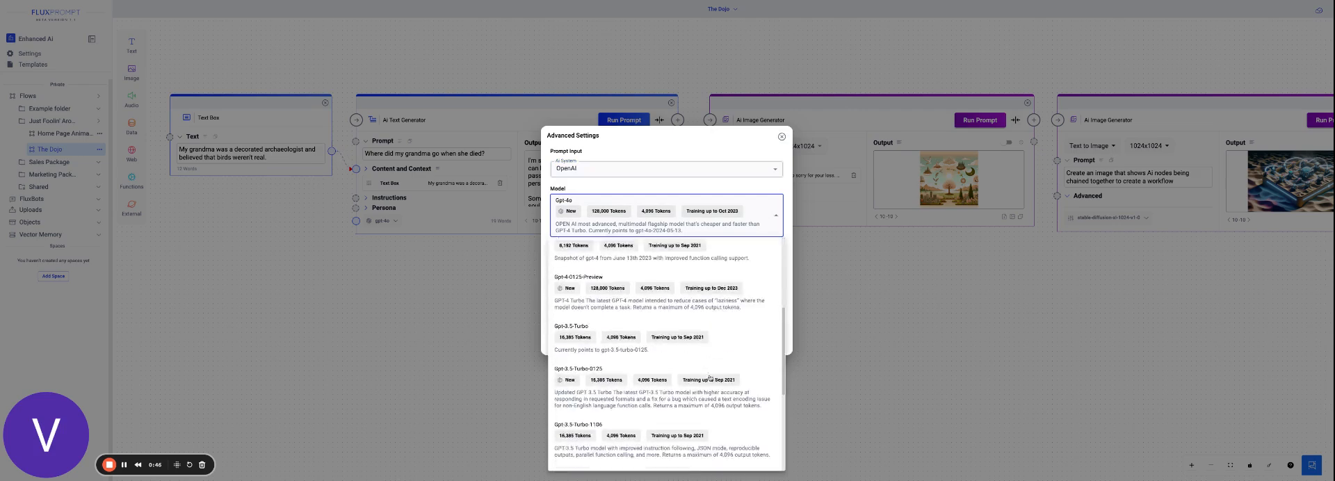
scroll(710, 378, up, 10)
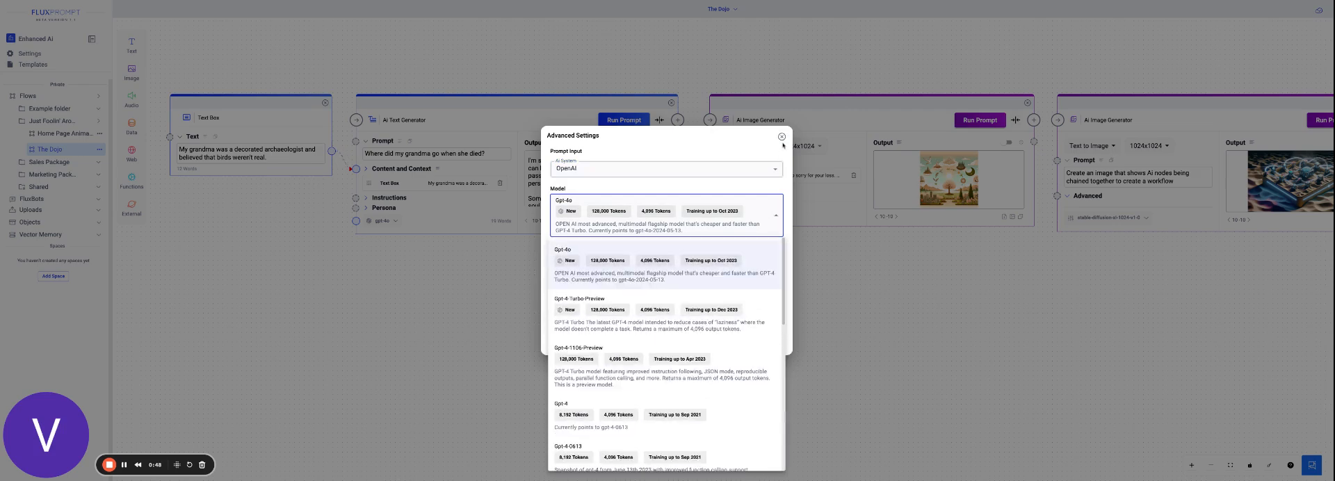
click(782, 139)
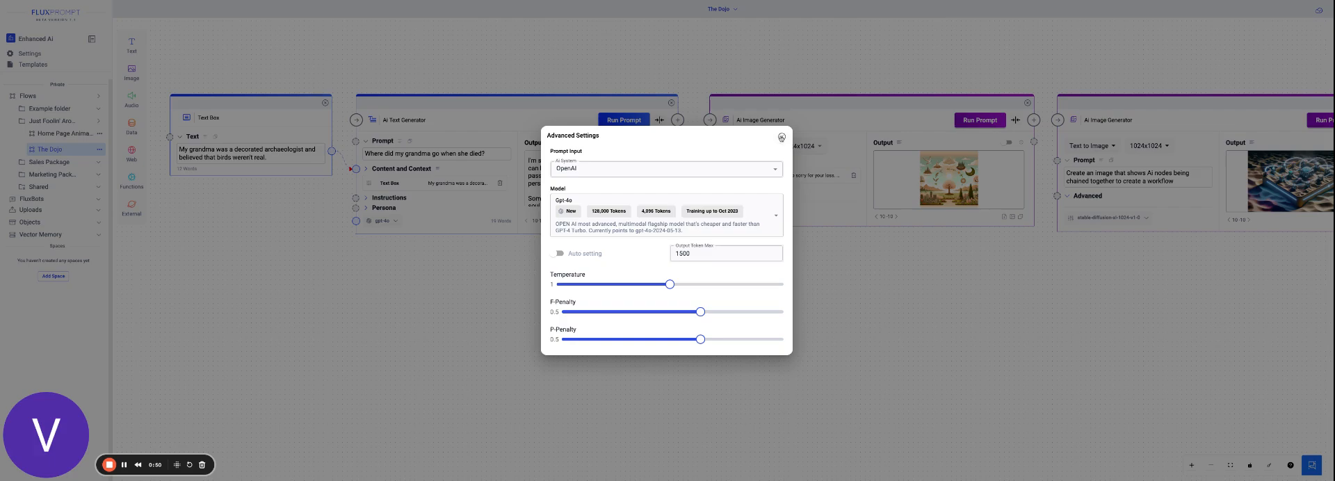
click(781, 137)
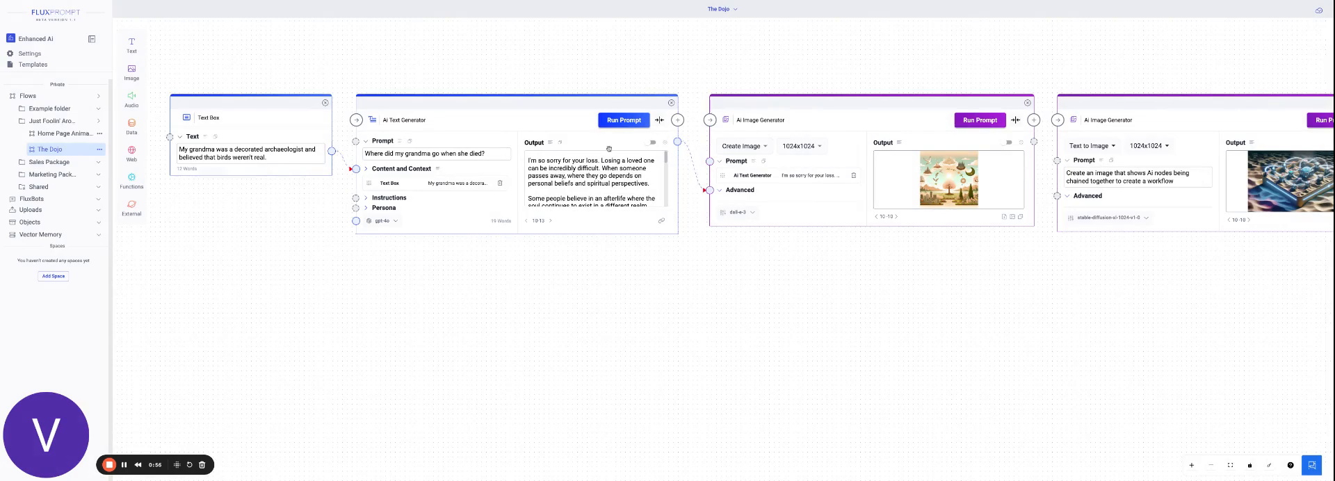
Run the dall-e-3 AI Image Generator that takes the grandma text generator's output as its prompt.
click(977, 120)
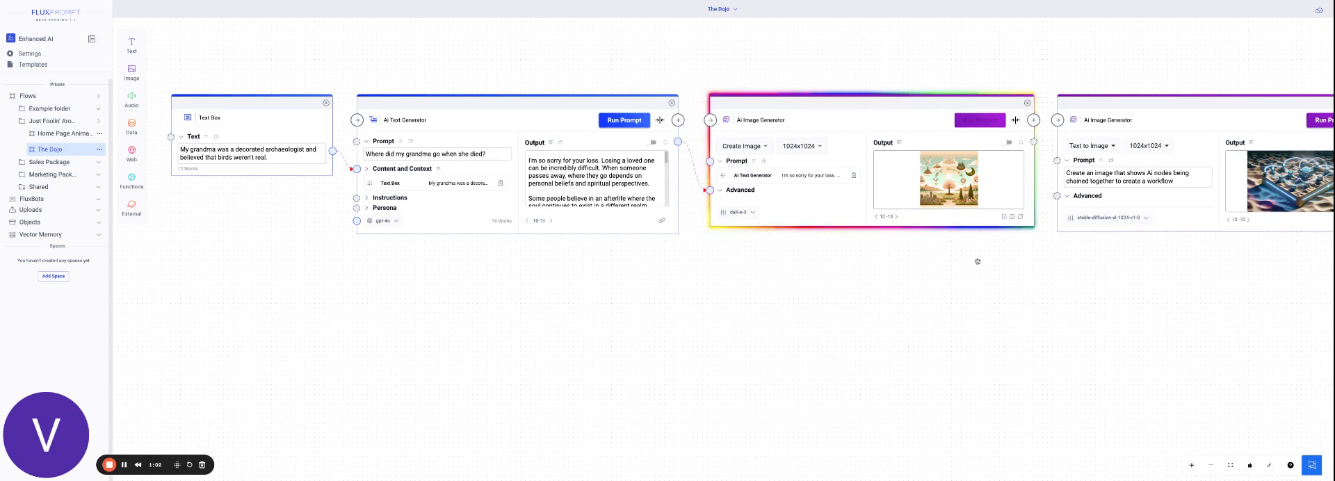
scroll(978, 262, up, 3)
drag(964, 233, 977, 296)
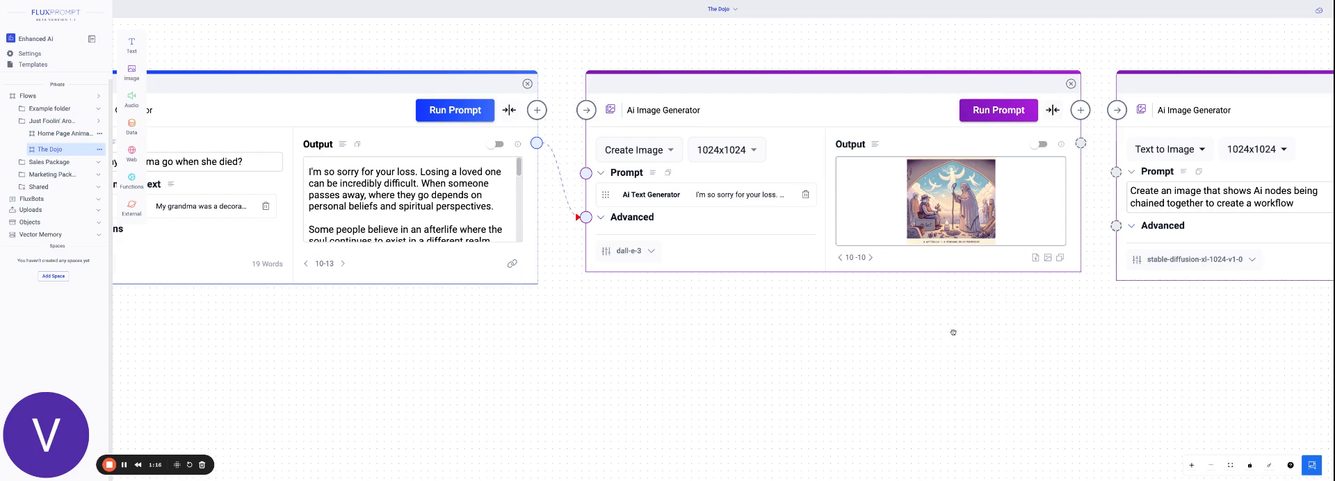
Run the entire McDonalds SWOT analysis flow from its Flow Global Node.
scroll(953, 332, down, 5)
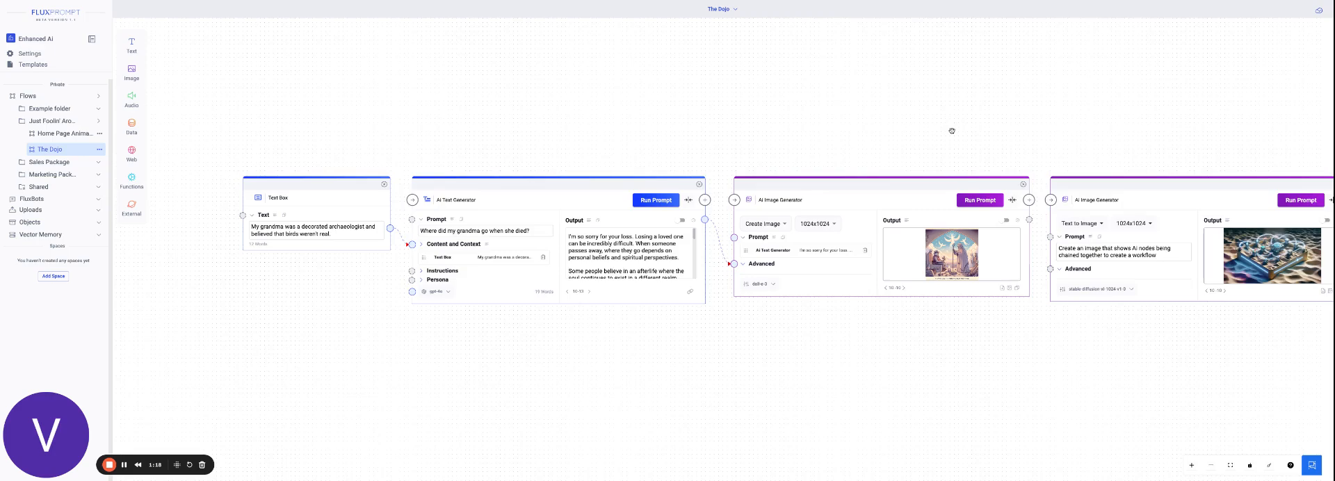
drag(962, 90, 943, 143)
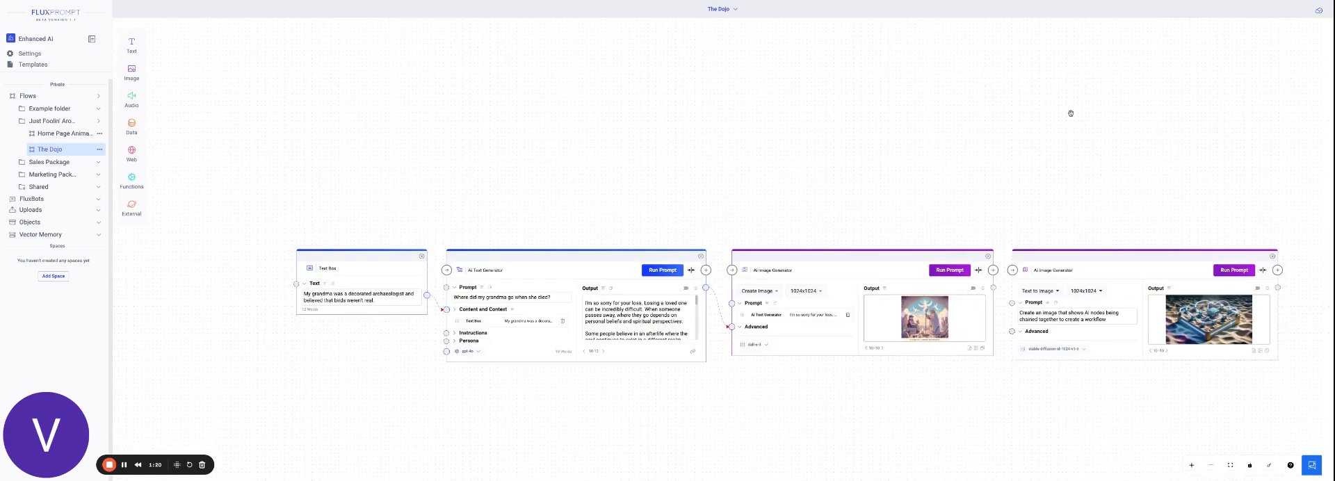
drag(1132, 72, 913, 210)
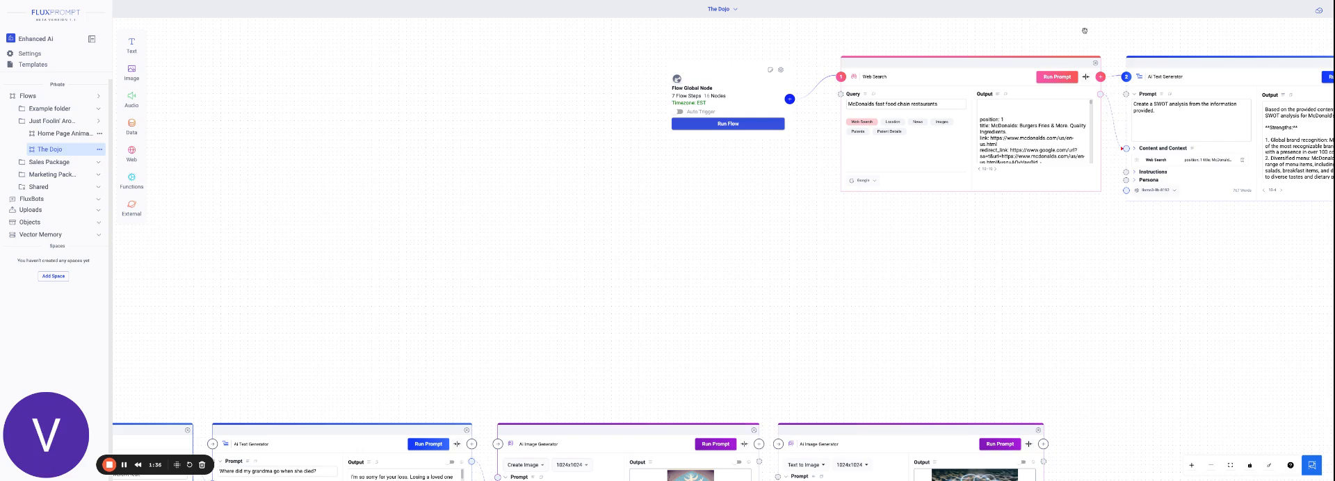
drag(1133, 32, 743, 61)
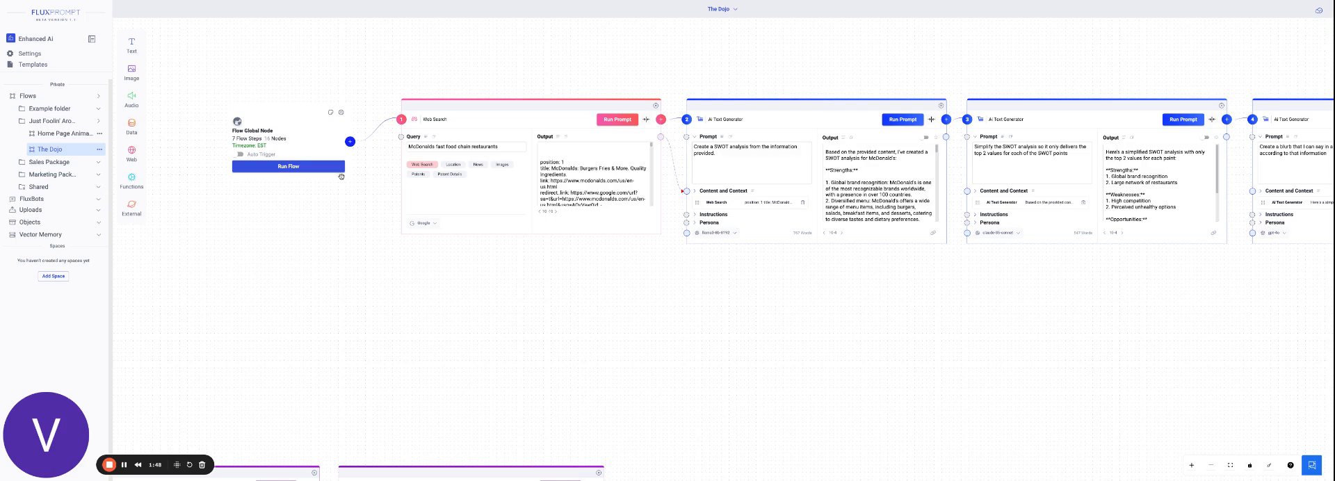
click(301, 168)
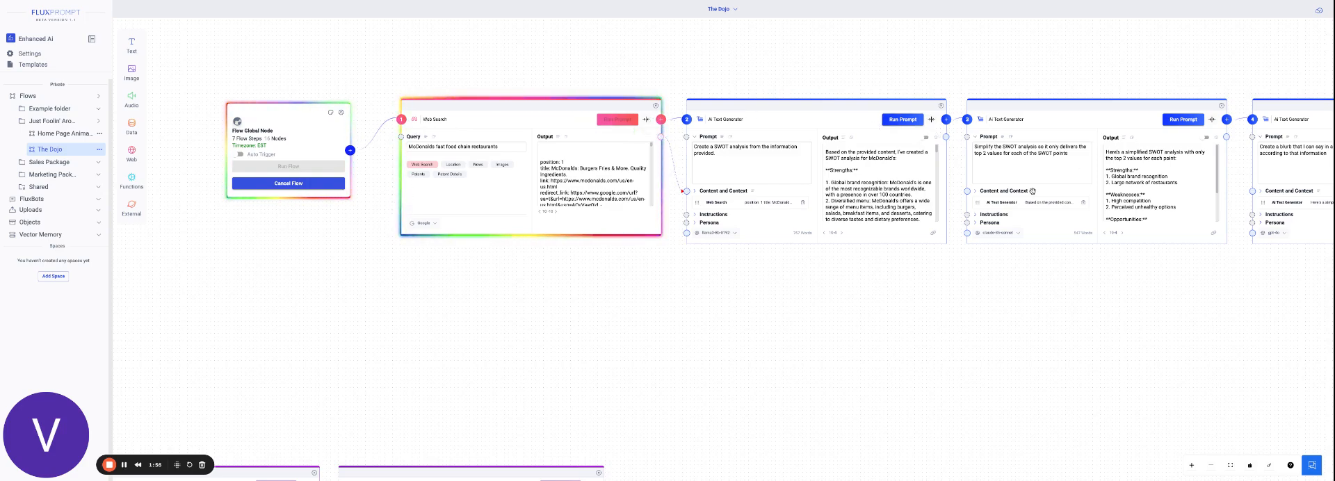
Examine the outputs of the web search, SWOT analysis, simplified SWOT and presentation blurb nodes as the flow runs.
drag(1213, 48, 1178, 53)
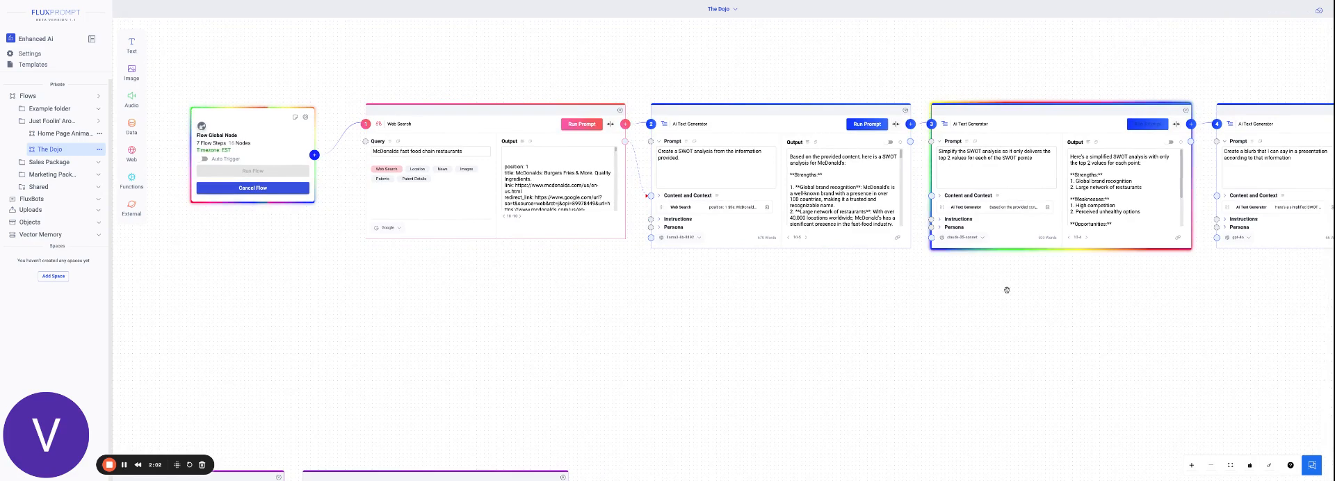
drag(542, 263, 406, 261)
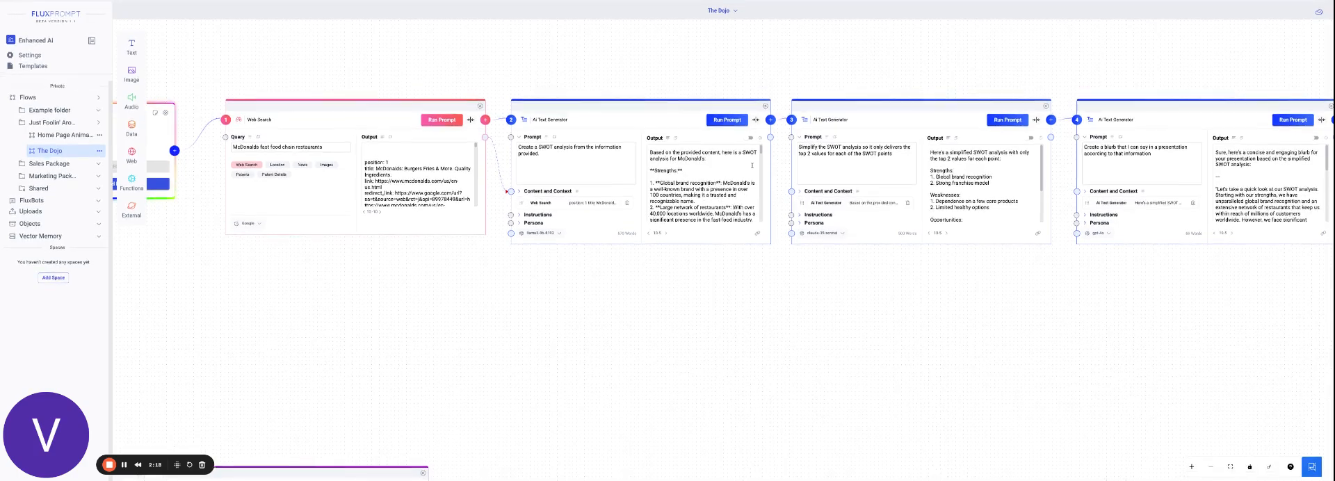
scroll(762, 146, up, 5)
drag(1056, 53, 666, 70)
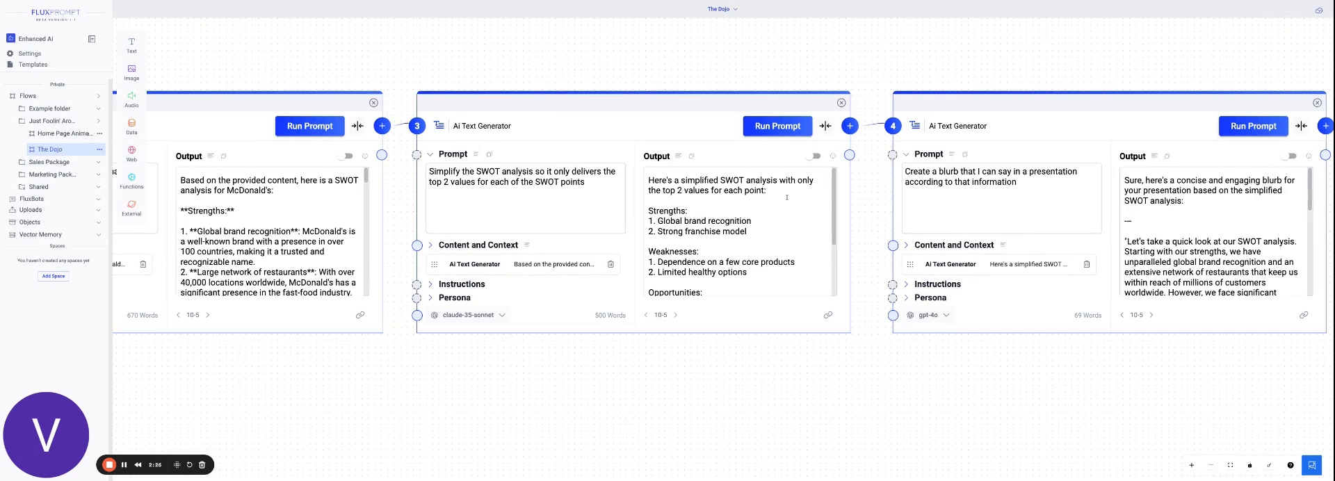
mouse_move(835, 197)
mouse_down()
mouse_move(835, 248)
mouse_move(835, 183)
mouse_up()
drag(1057, 367, 761, 367)
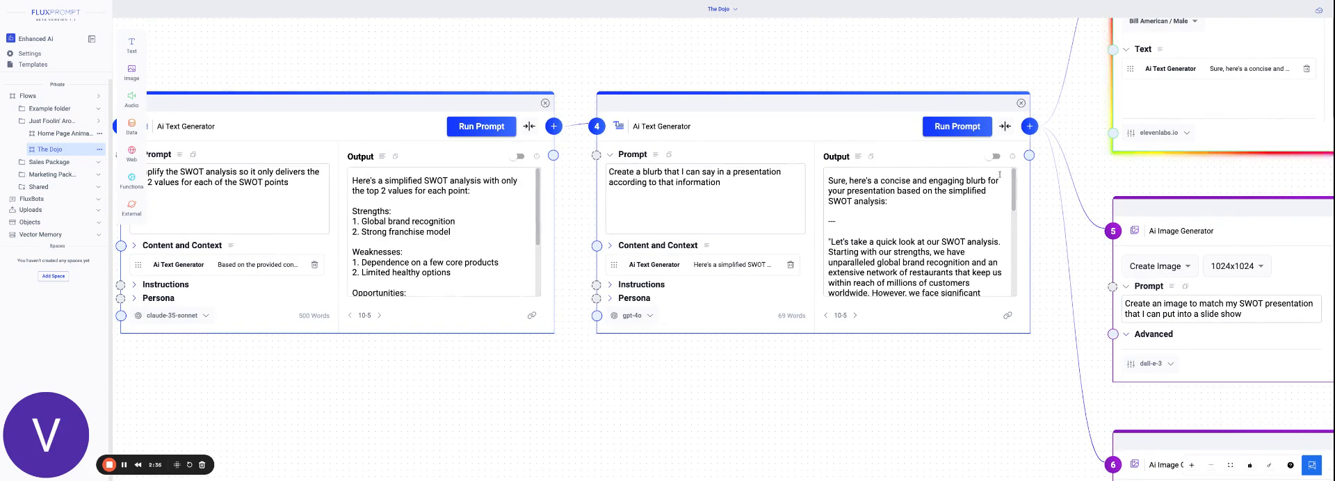
scroll(919, 233, down, 5)
scroll(918, 233, up, 5)
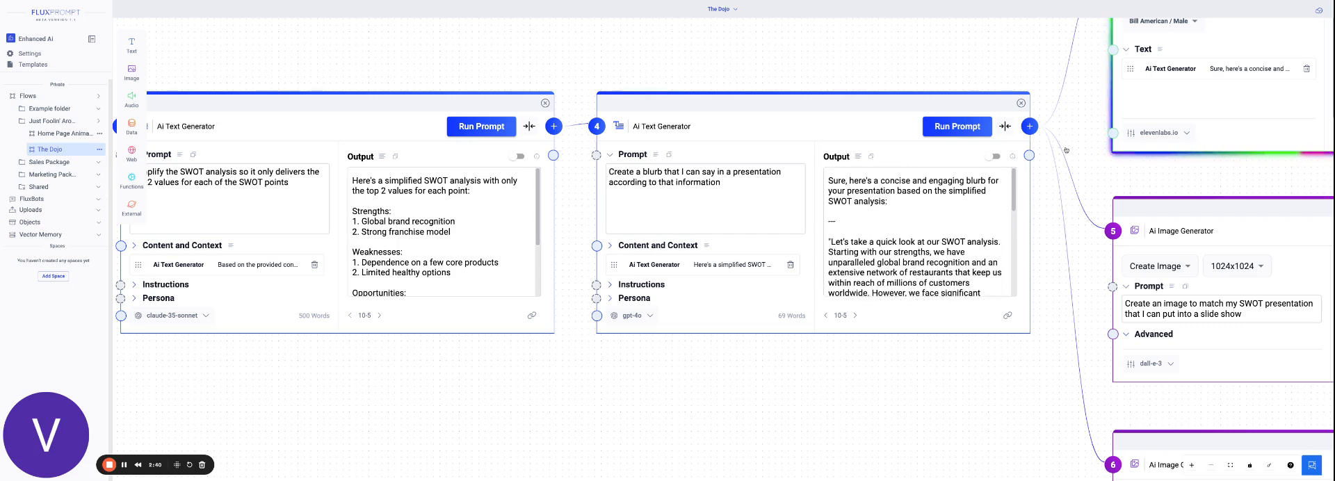
Look through the voices offered by the flow's AI Voice Generator and keep Bill American / Male.
drag(1053, 117, 850, 263)
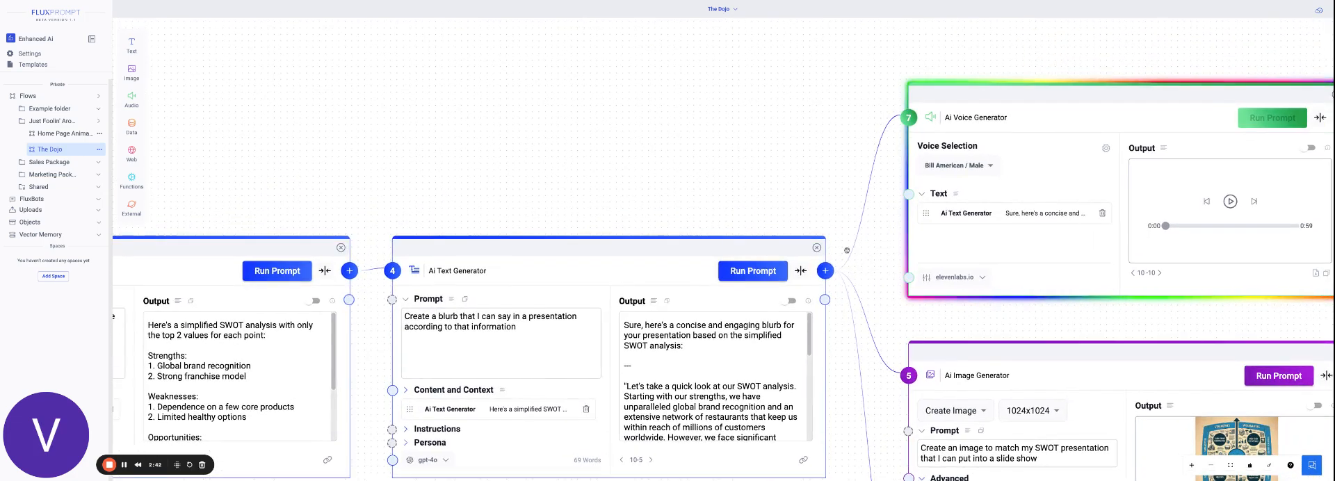
drag(833, 188, 622, 168)
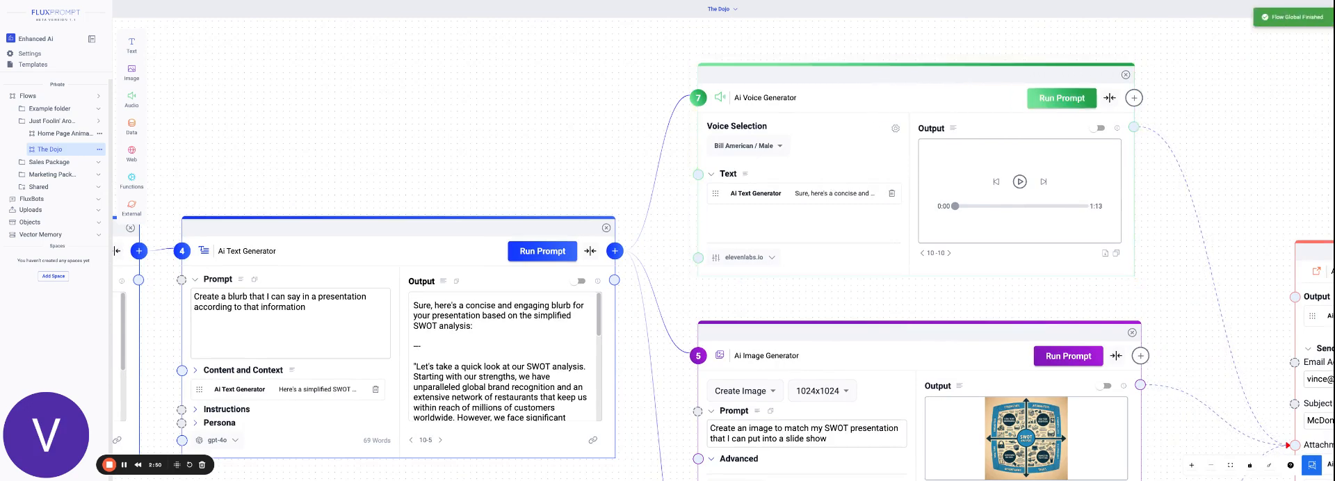
click(781, 146)
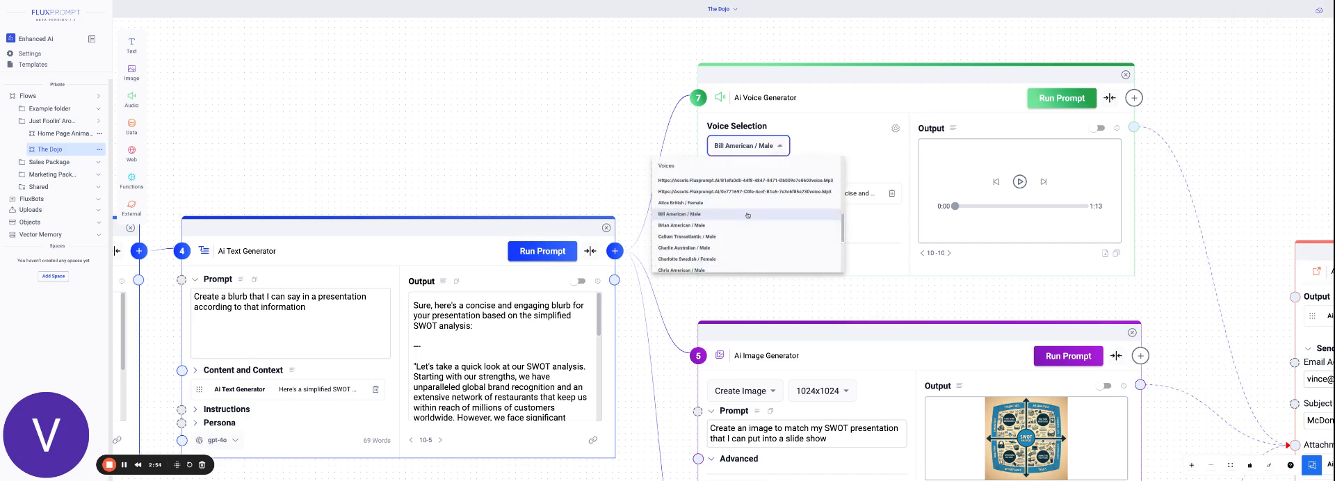
scroll(743, 226, up, 5)
click(820, 137)
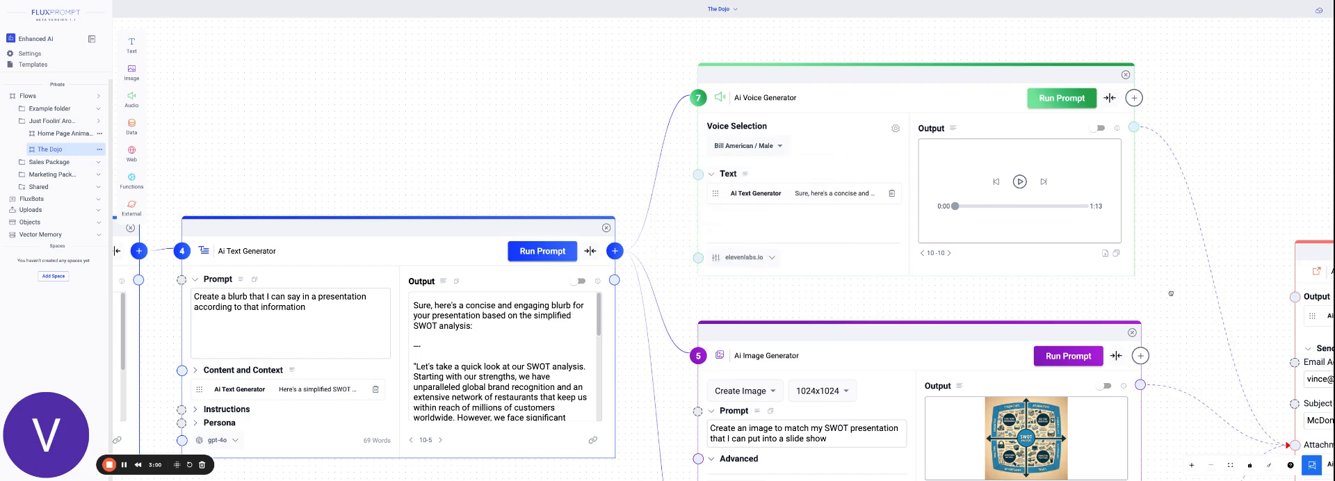
Rerun the stable-diffusion-xl-1024-v1-0 image generator at flow step 6 to produce a new SWOT slide image.
scroll(1172, 304, down, 5)
scroll(1162, 199, down, 2)
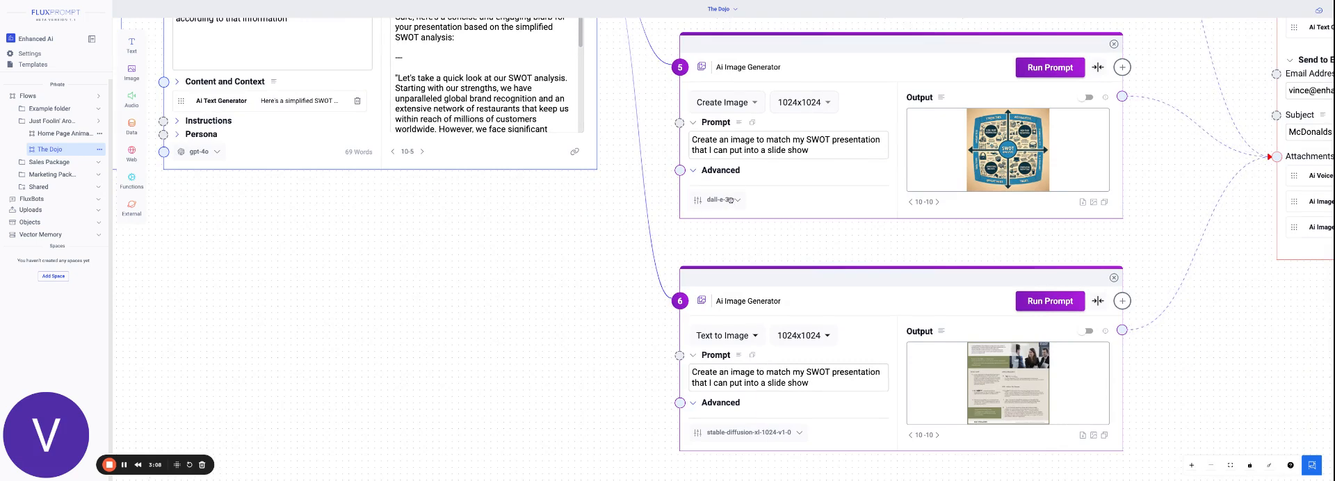
scroll(862, 425, down, 1)
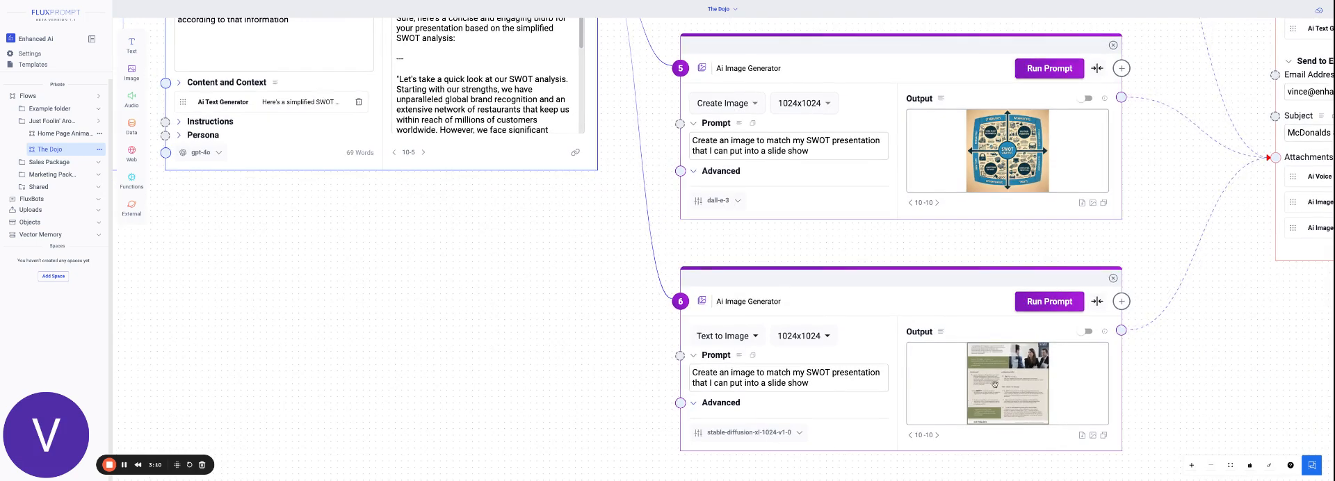
scroll(995, 384, up, 1)
scroll(1124, 327, up, 1)
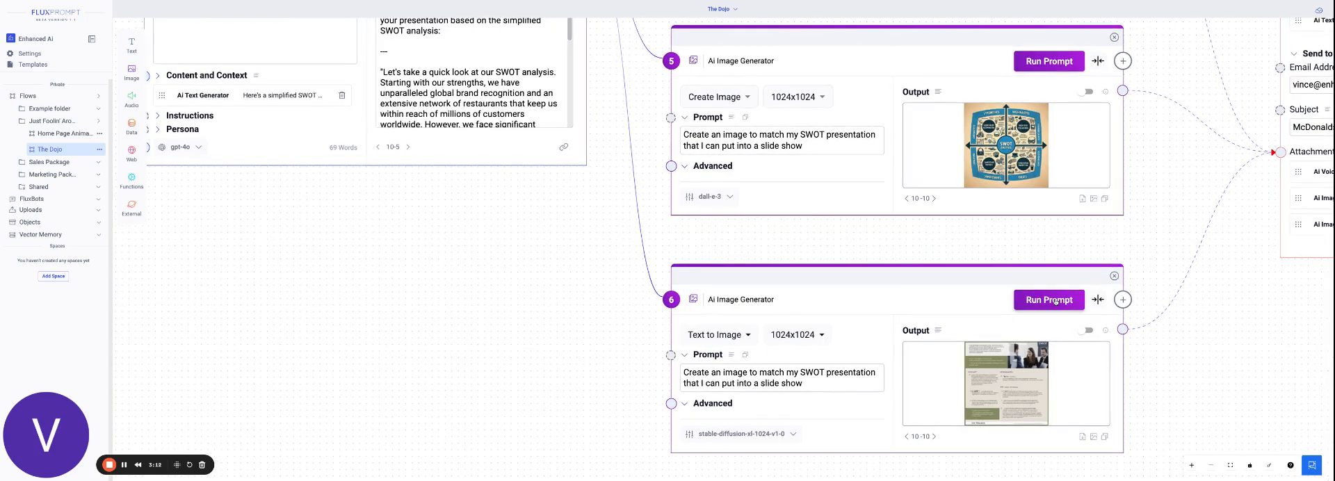
click(1056, 301)
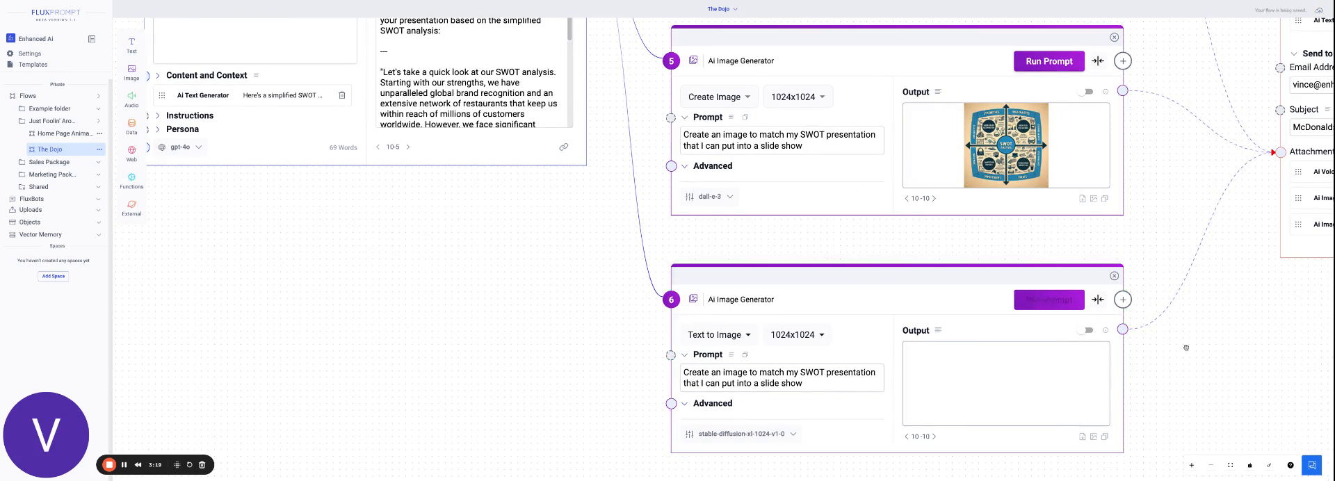
Examine the API Output node's email address, subject and attachments at the end of the flow.
drag(1253, 309, 1228, 320)
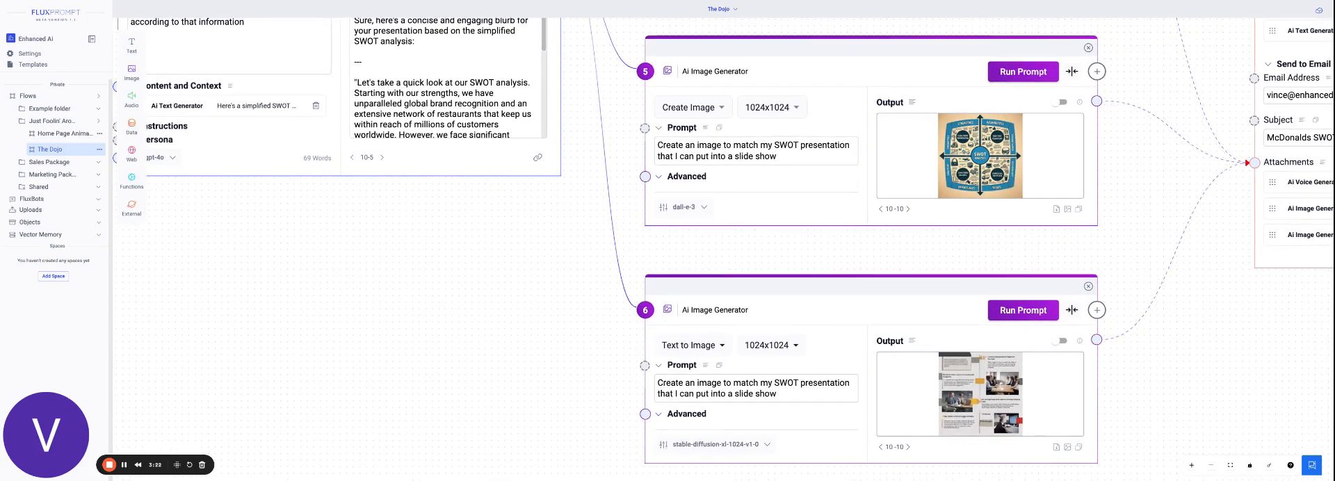
drag(1308, 337, 1064, 399)
drag(1266, 188, 1020, 231)
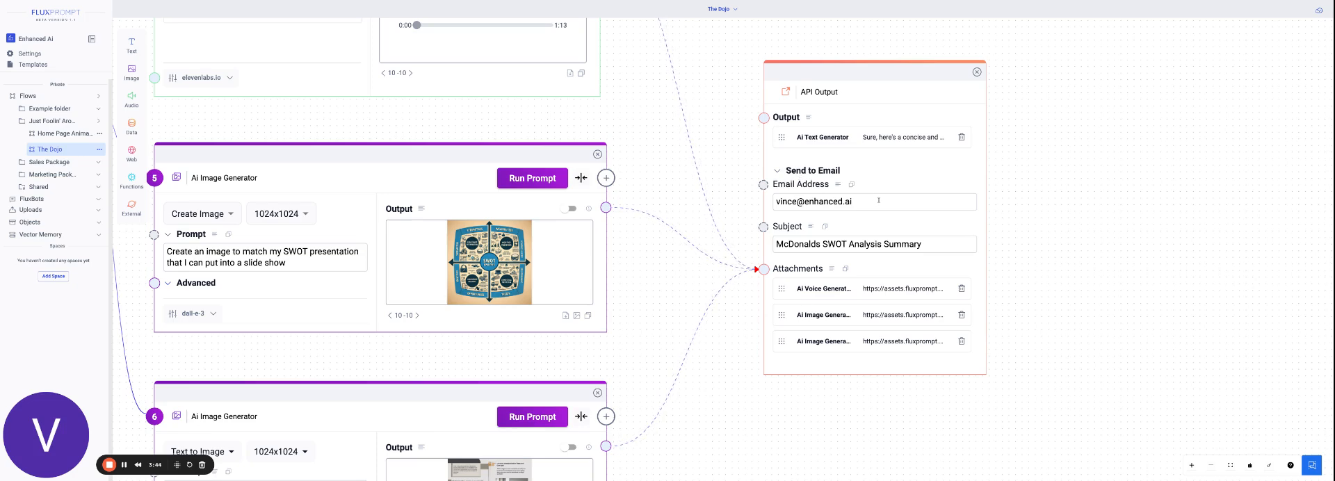
scroll(878, 199, up, 1)
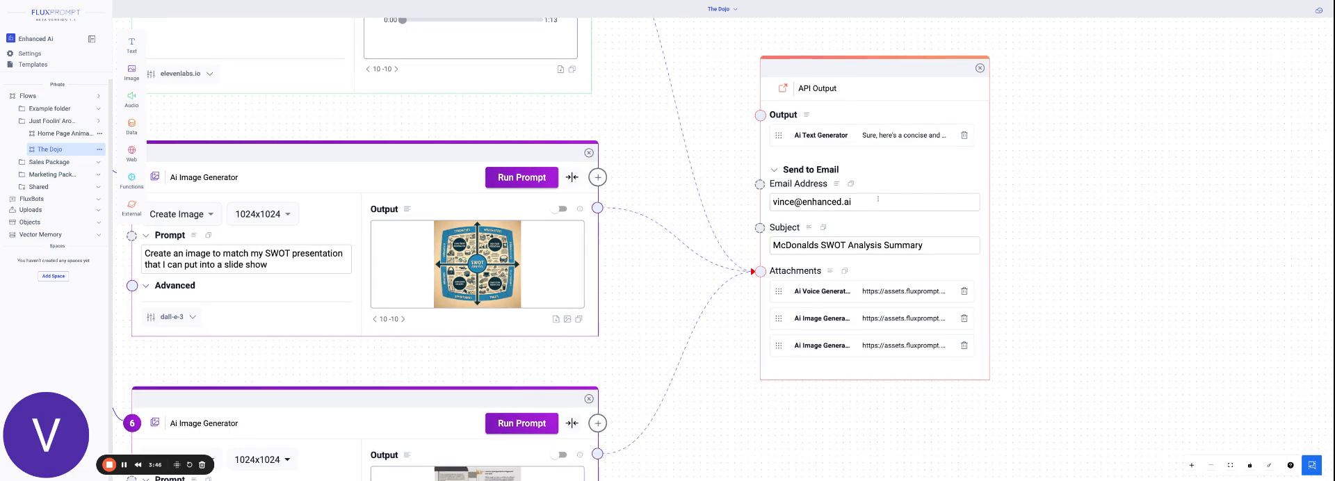
Trace the flow back from the API Output node through the image and text generators to the Web Search and Flow Global Node.
scroll(878, 199, up, 1)
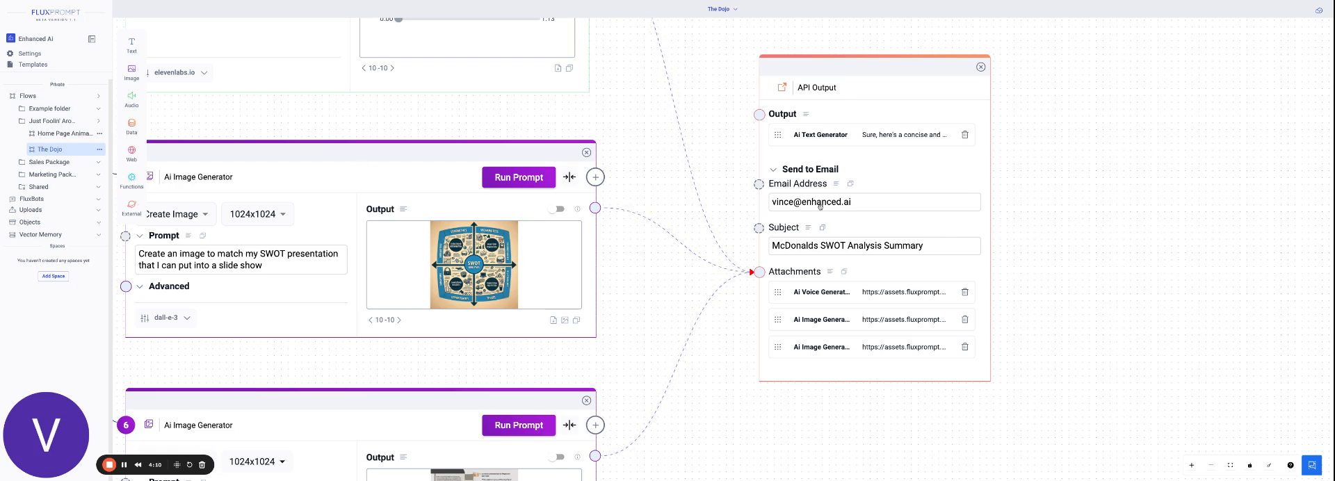
scroll(651, 146, down, 3)
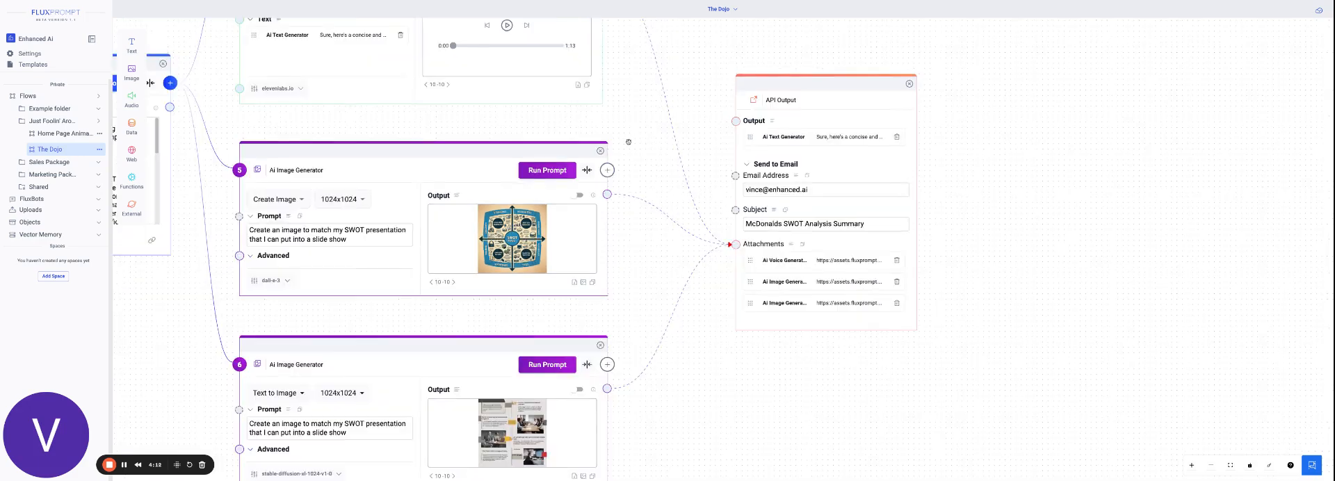
drag(559, 125, 883, 125)
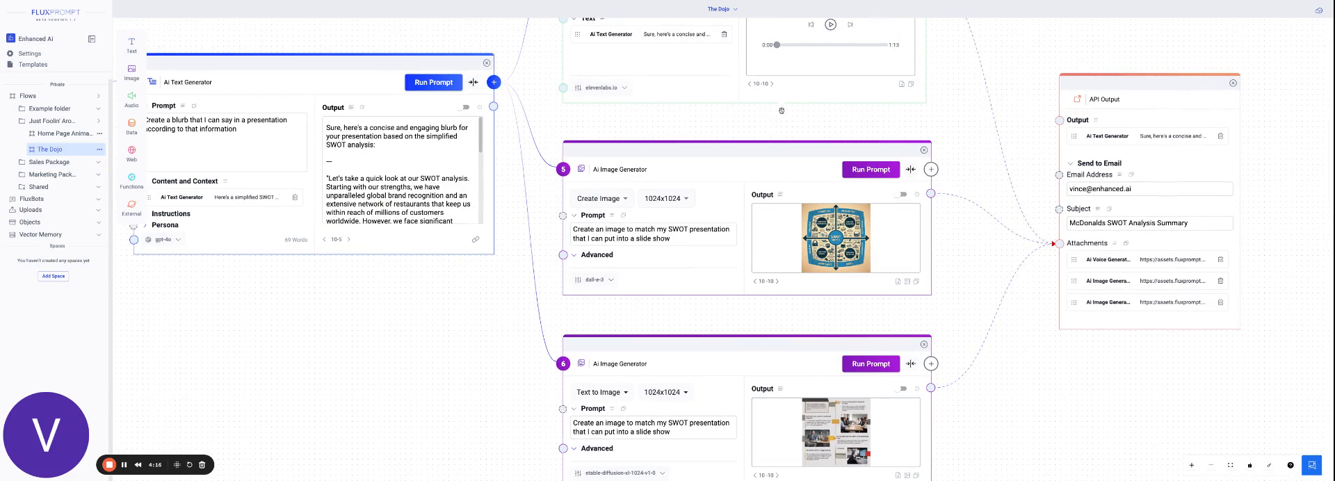
drag(794, 95, 801, 57)
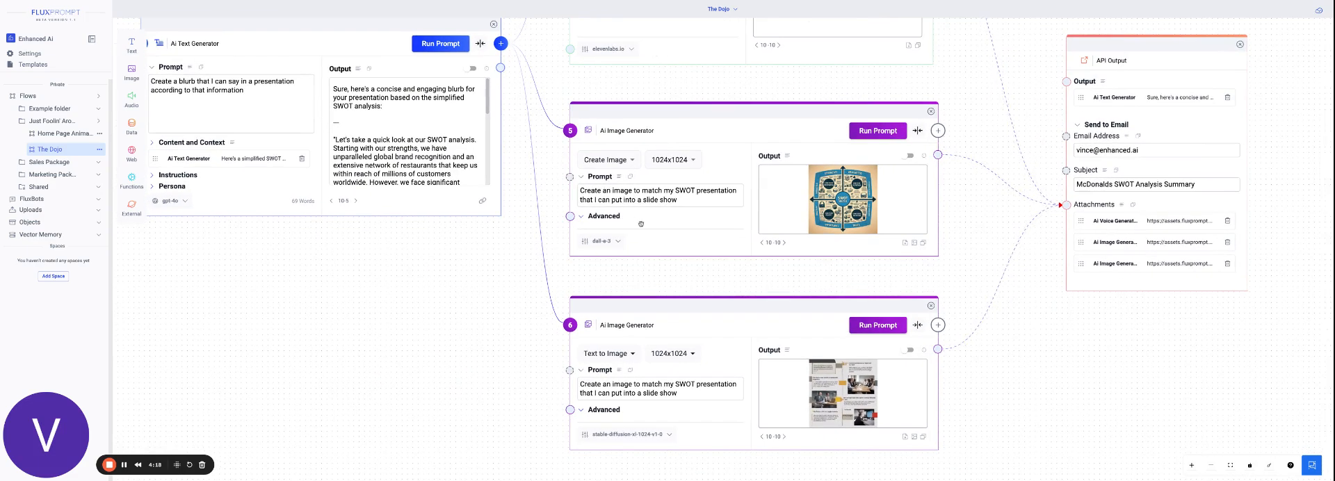
drag(383, 340, 702, 300)
drag(500, 238, 764, 315)
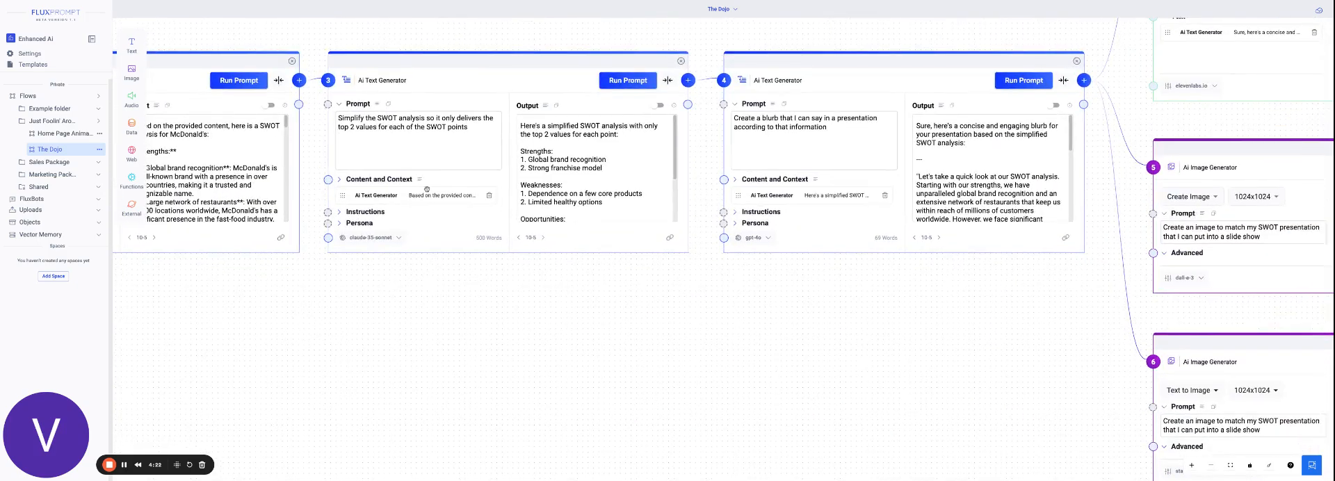
drag(397, 300, 762, 292)
drag(394, 298, 668, 299)
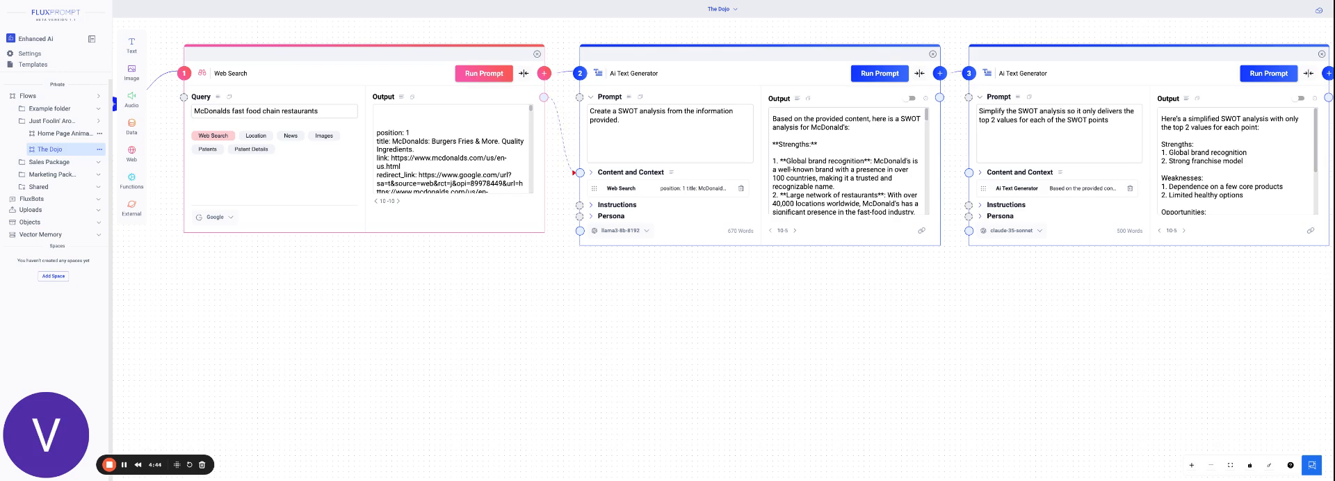
scroll(1031, 312, left, 6)
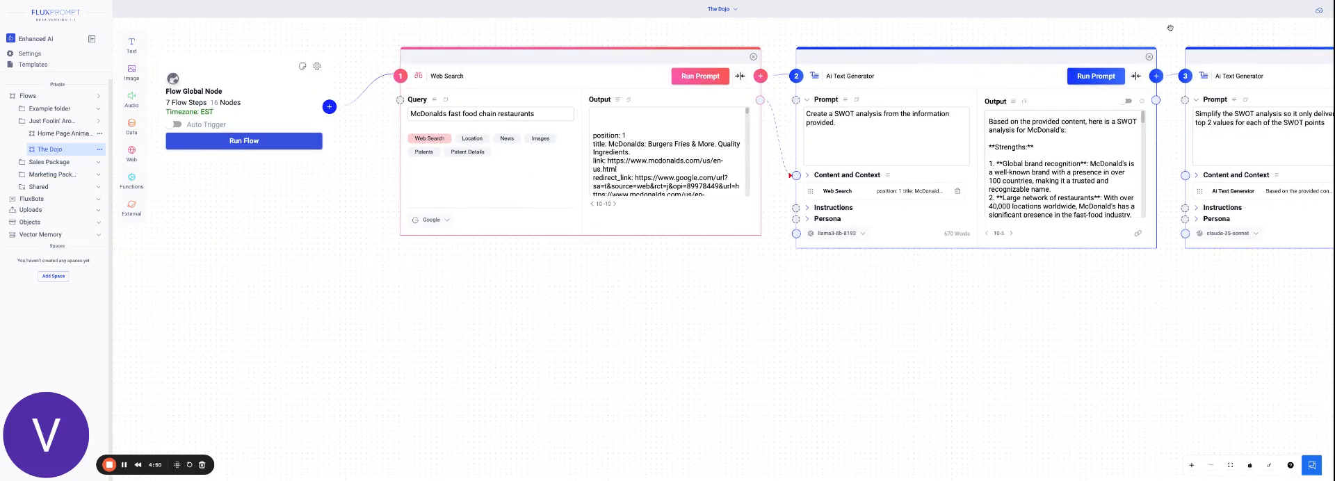
Review the chain forward from the SWOT text generators through the voice and image generators to the API Output node.
scroll(1246, 28, right, 20)
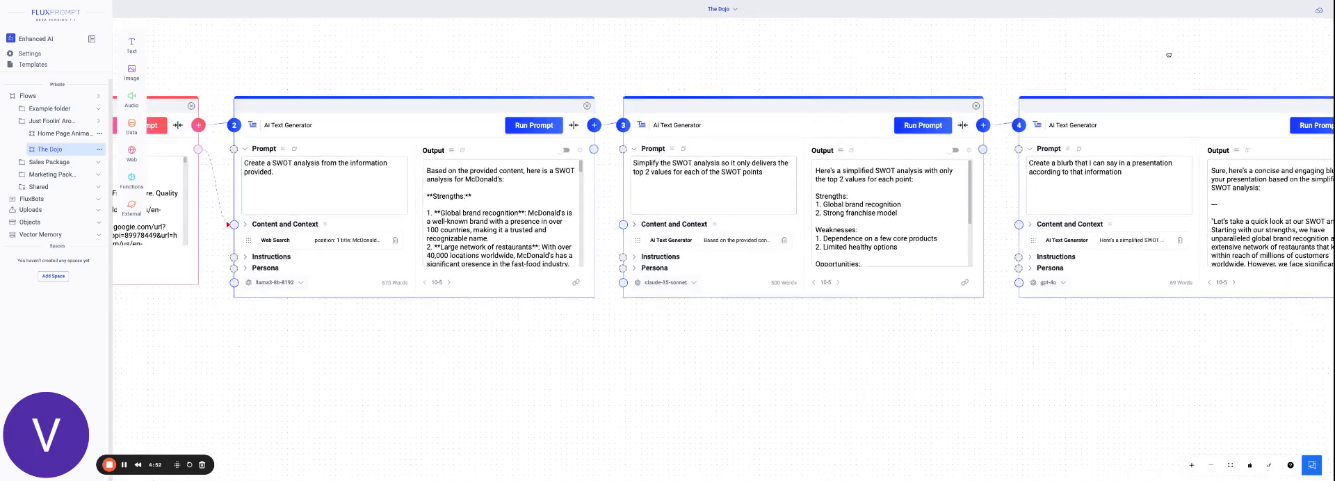
scroll(1239, 190, right, 8)
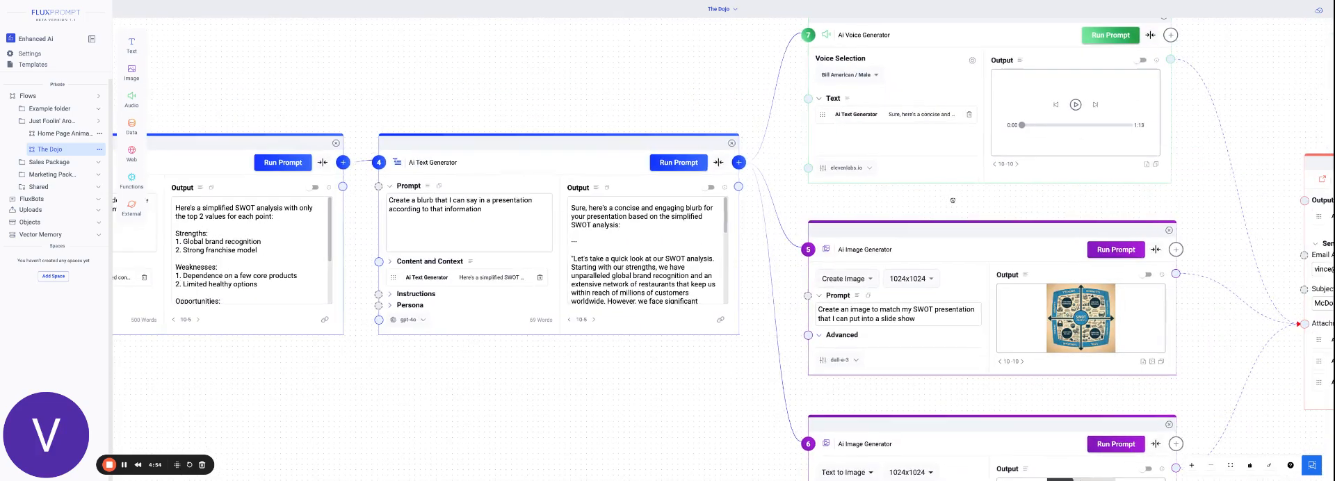
scroll(1245, 98, right, 3)
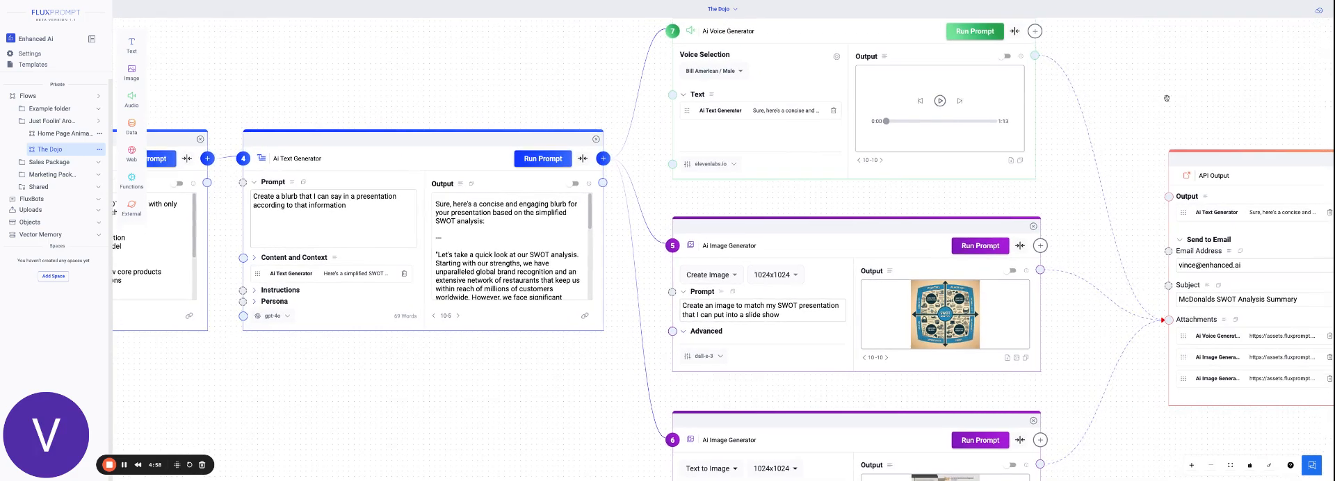
scroll(696, 281, down, 1)
scroll(328, 413, down, 1)
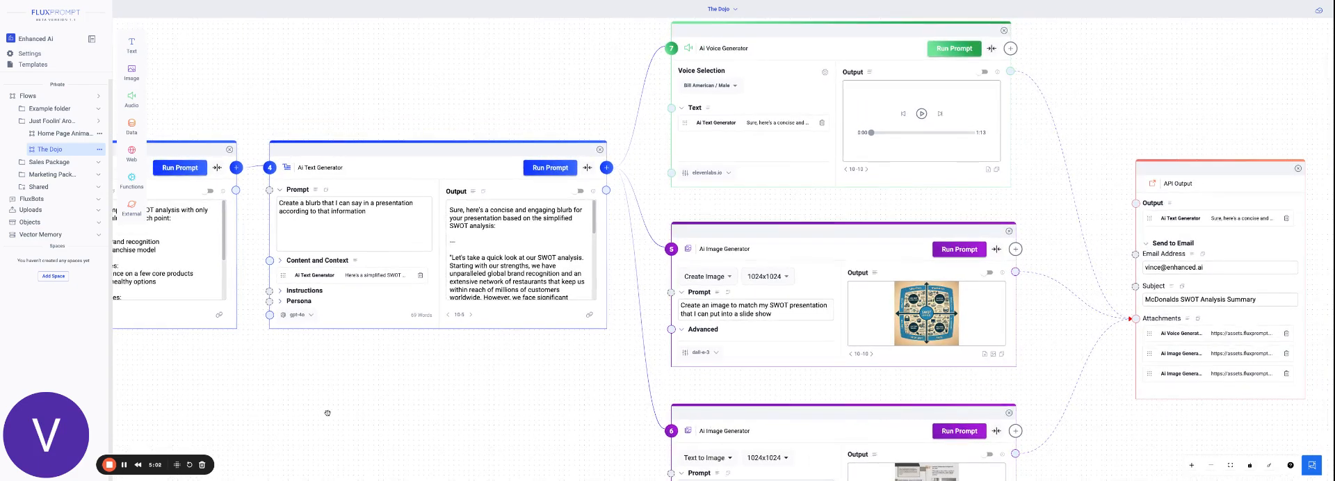